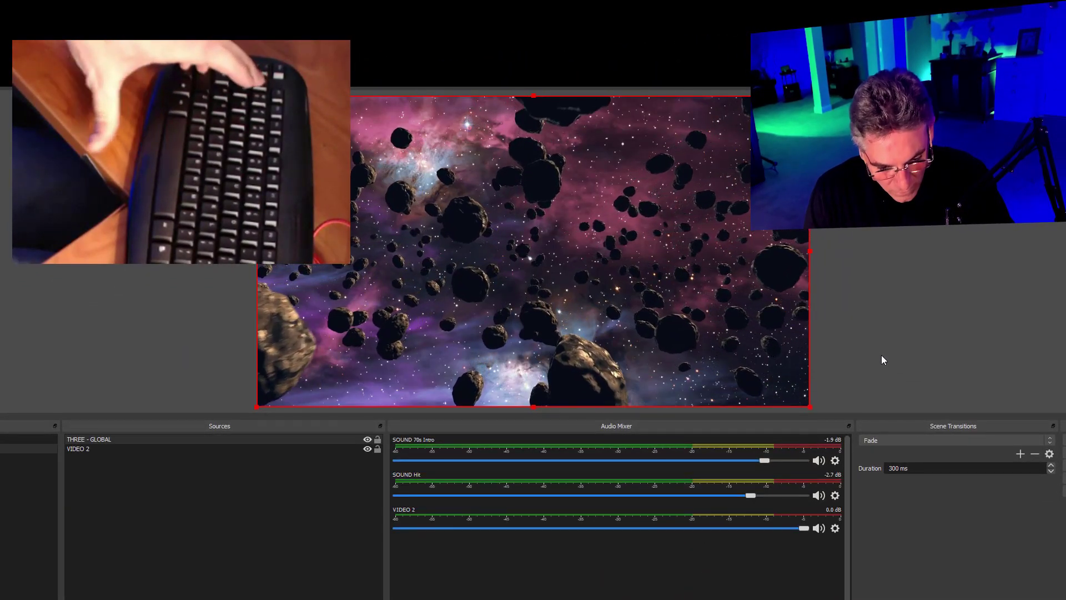
# Toggle between the bokeh VIDEO1 and asteroid scenes three times, ending on the asteroid scene.
pyautogui.press('F2')
pyautogui.press('F1')
pyautogui.press('F2')
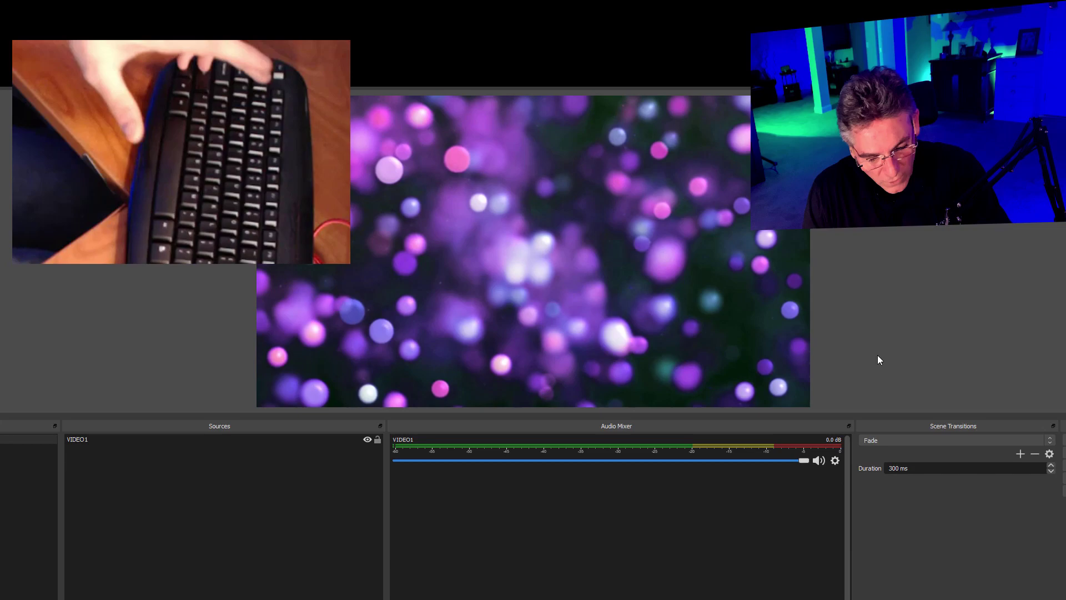
pyautogui.press('F1')
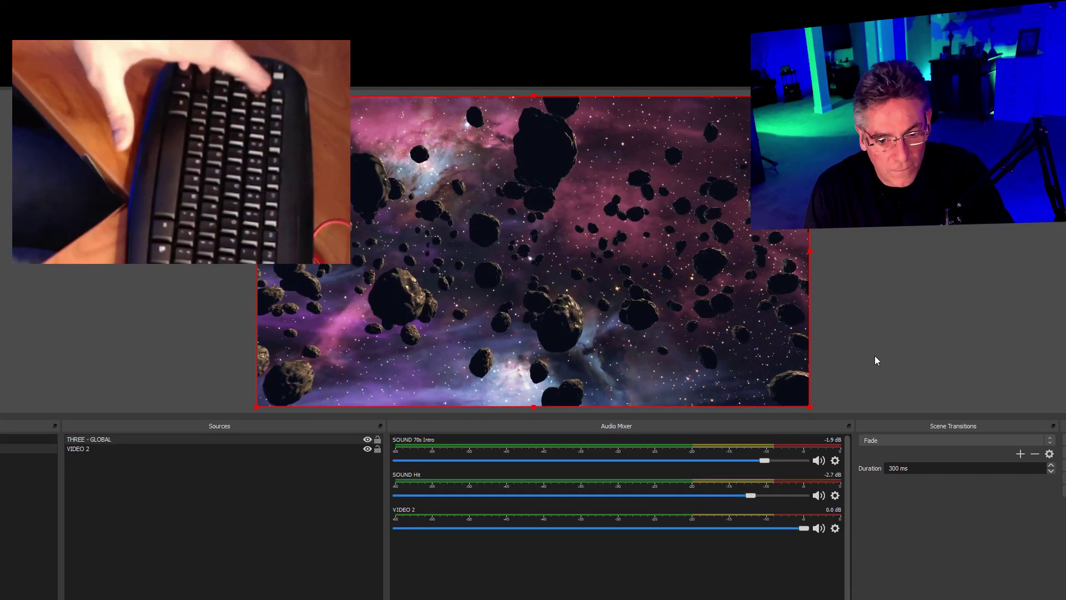
pyautogui.press('F2')
pyautogui.press('F1')
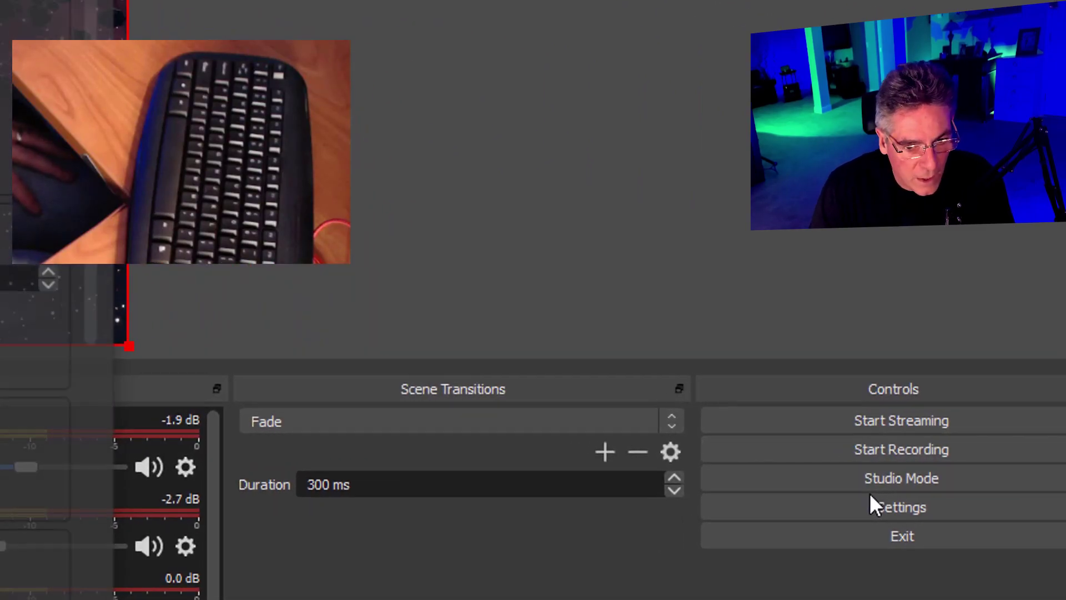
# Open Settings on the Hotkeys page to see each scene's switching shortcut.
pyautogui.click(815, 512)
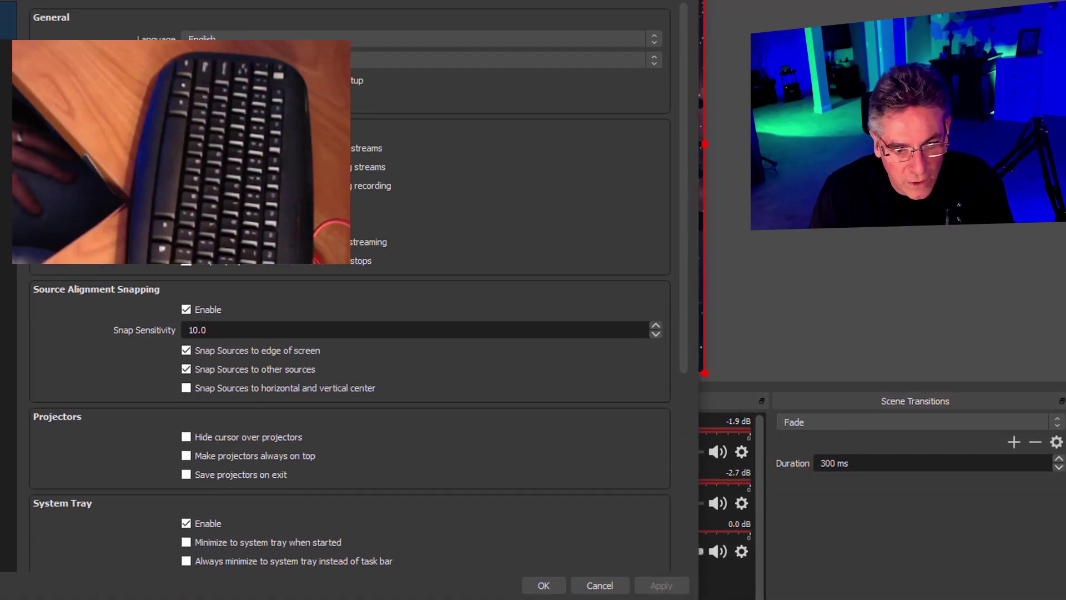
pyautogui.click(9, 209)
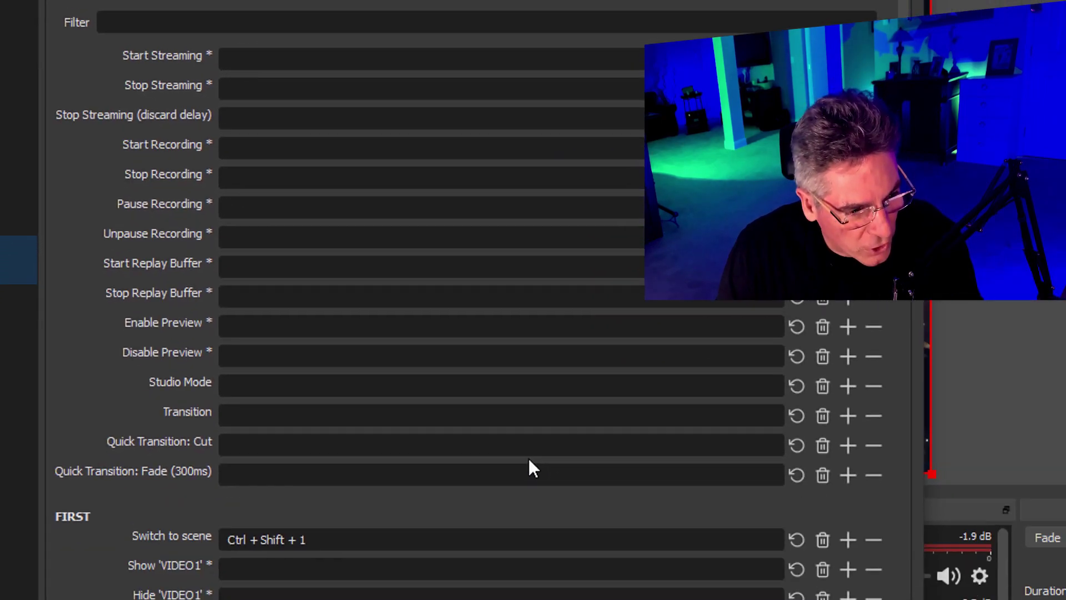
# Clear FIRST's Switch to scene hotkey and record Ctrl+Shift+1 in its place.
pyautogui.scroll(-6, 283, 431)
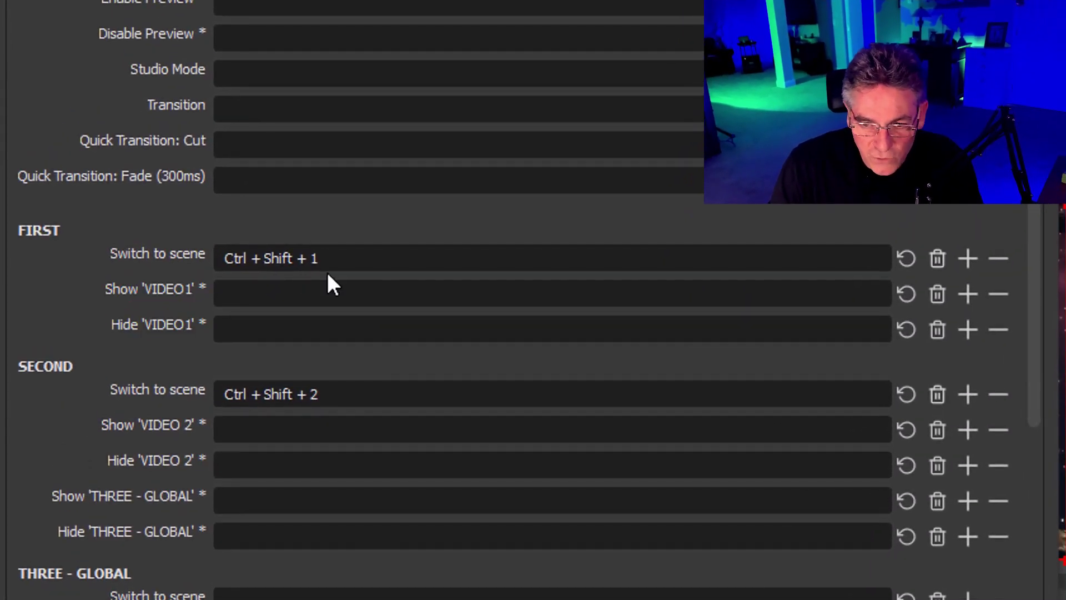
pyautogui.click(938, 259)
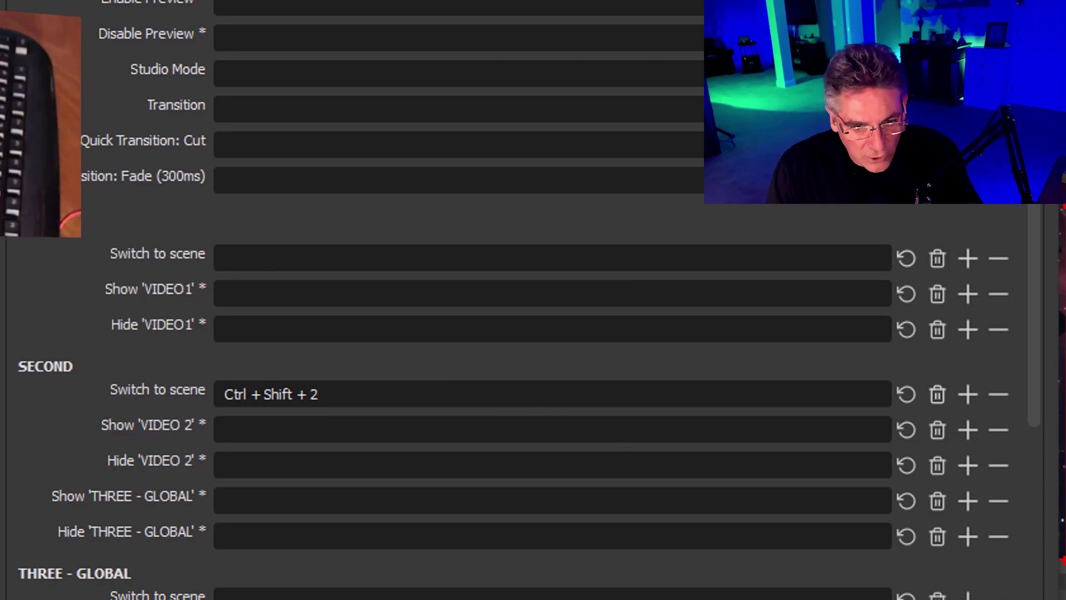
pyautogui.hotkey('ctrl', 'shift', '1')
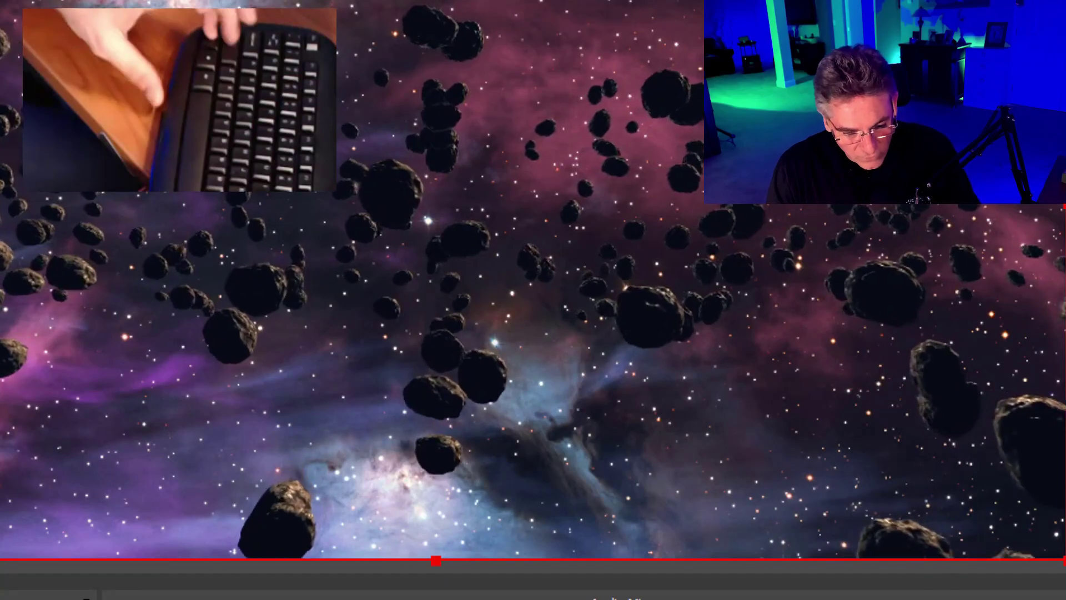
# Alternate three times between the bokeh and asteroid scenes, finishing on the asteroid scene.
pyautogui.press('F2')
pyautogui.press('F1')
pyautogui.press('F2')
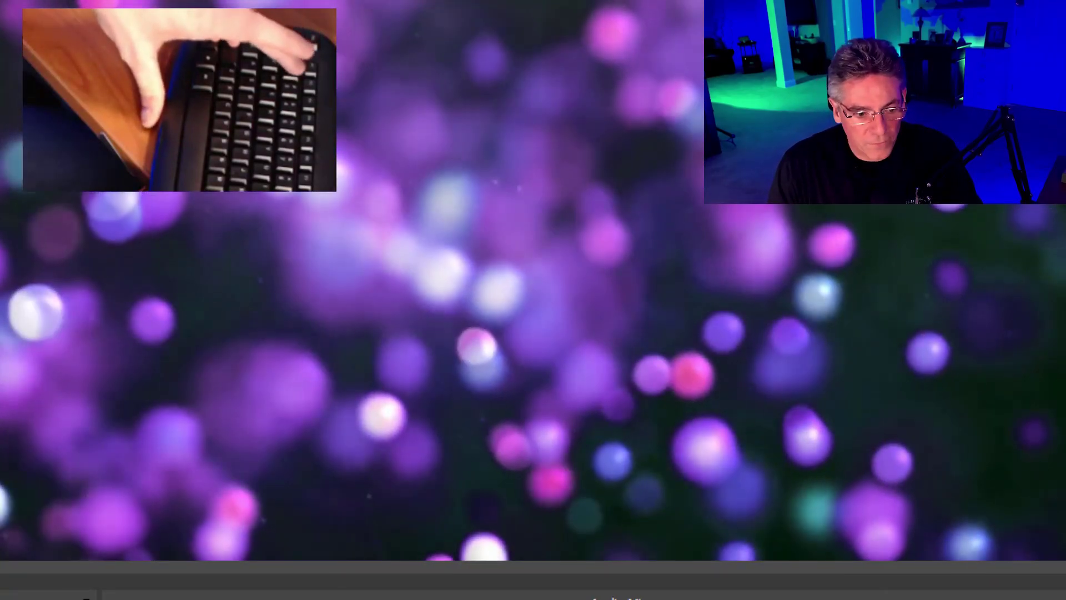
pyautogui.press('F1')
pyautogui.press('F2')
pyautogui.press('F3')
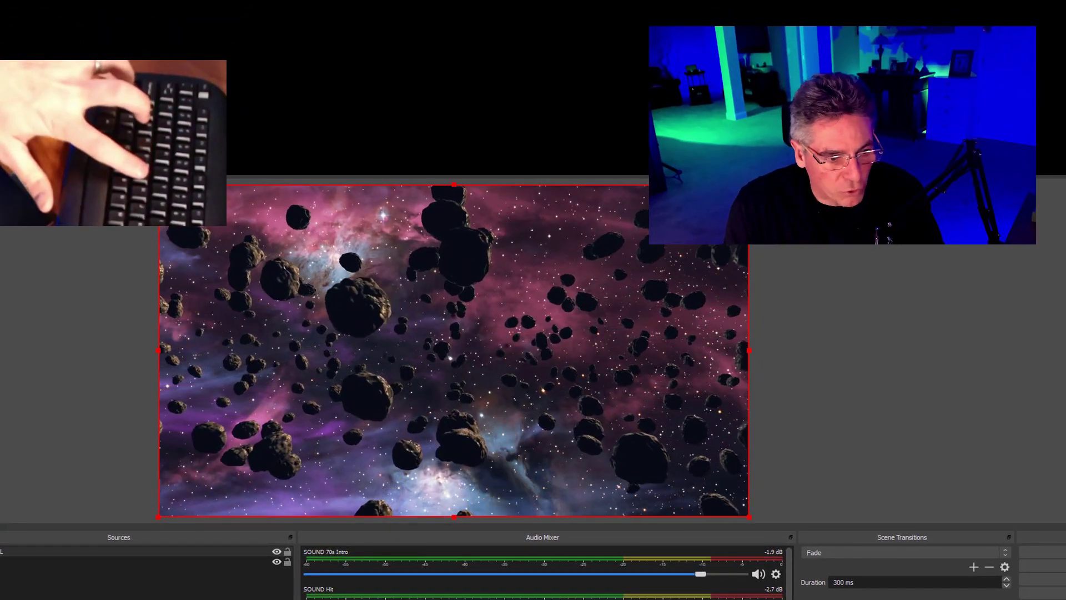
# Turn the green tint on and off, flash red, then show the THANKS FOR THE $ overlay.
pyautogui.press('F1')
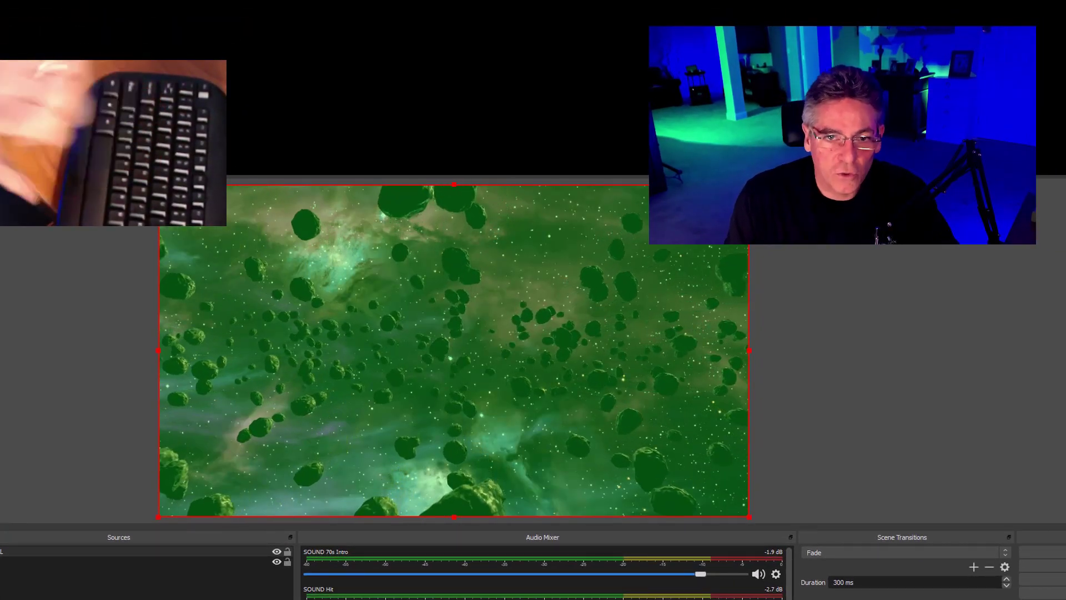
pyautogui.press('F2')
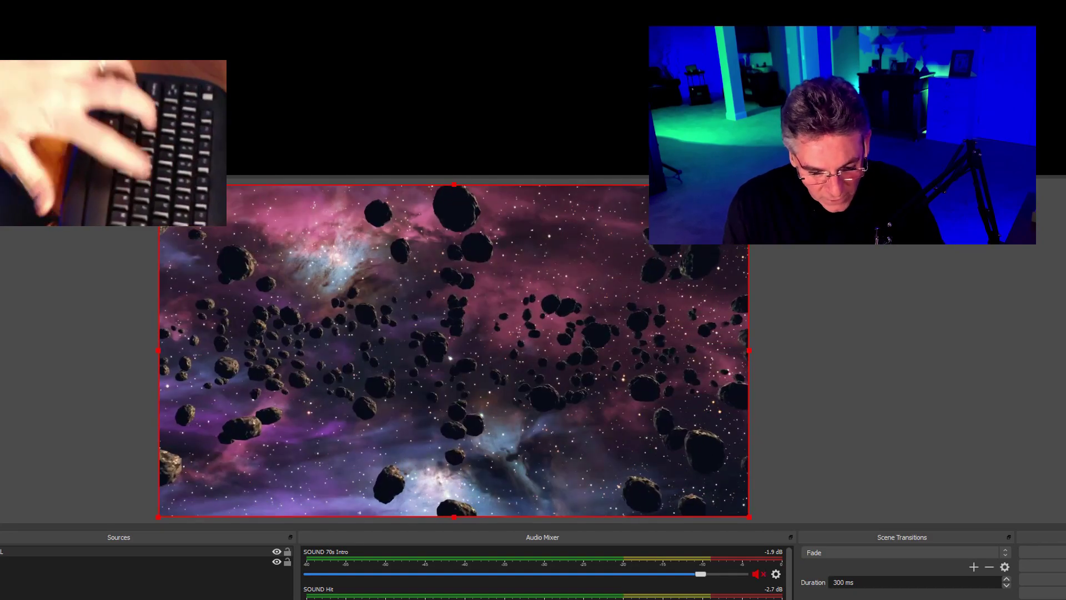
pyautogui.press('F3')
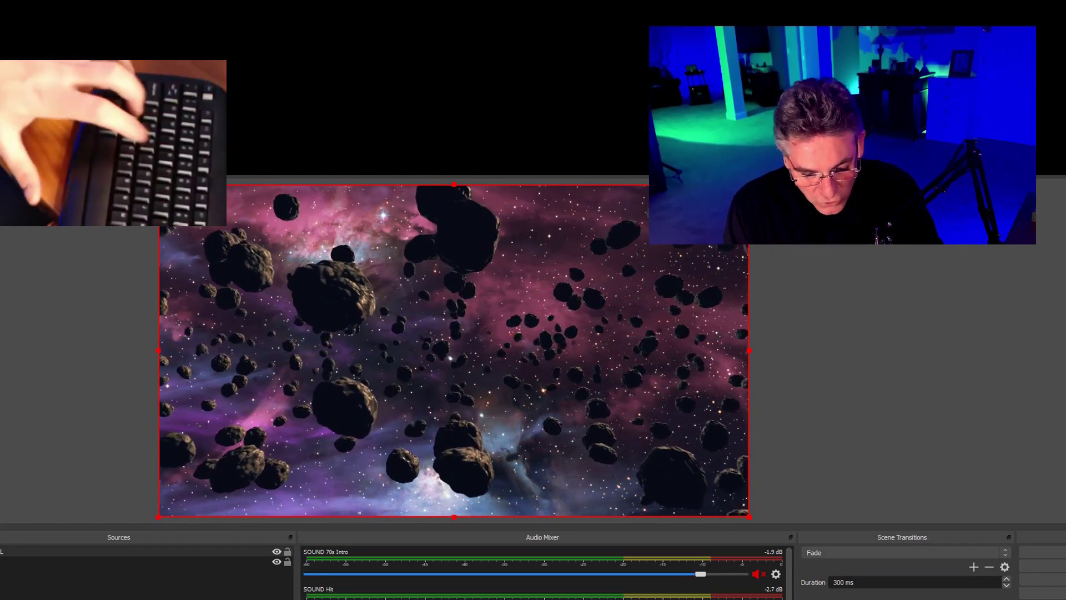
pyautogui.press('F4')
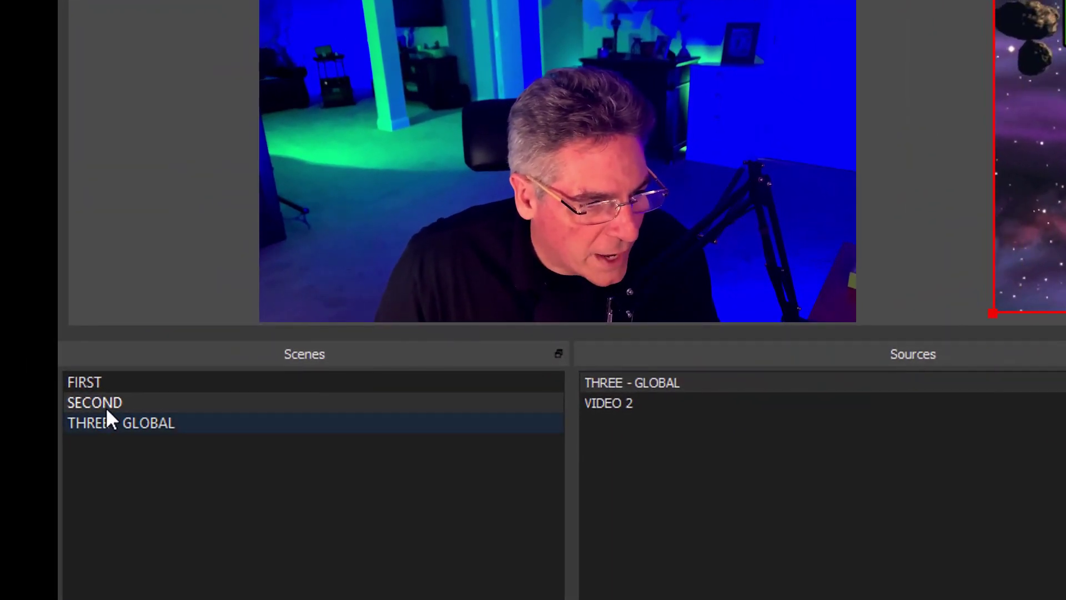
# Click through FIRST, SECOND and THREE - GLOBAL to inspect its sources, then return to SECOND.
pyautogui.click(110, 382)
pyautogui.click(126, 402)
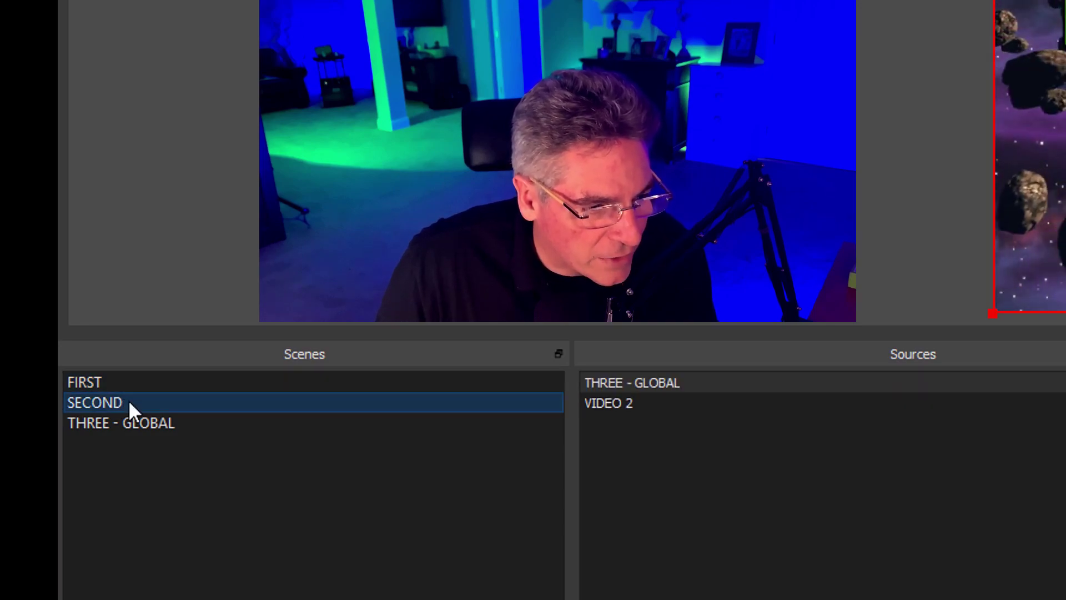
pyautogui.click(143, 425)
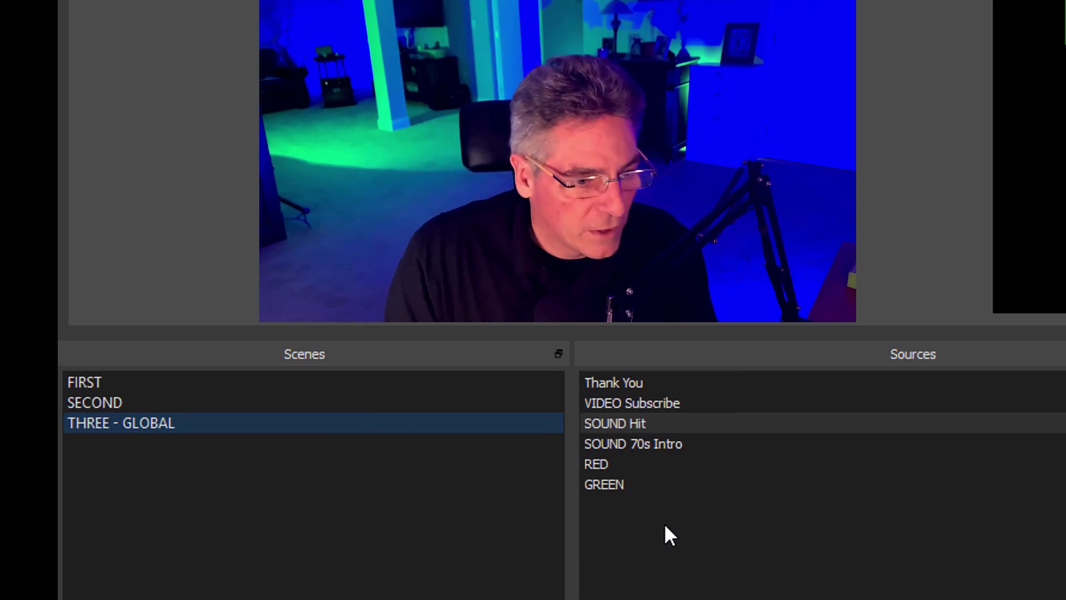
pyautogui.click(141, 405)
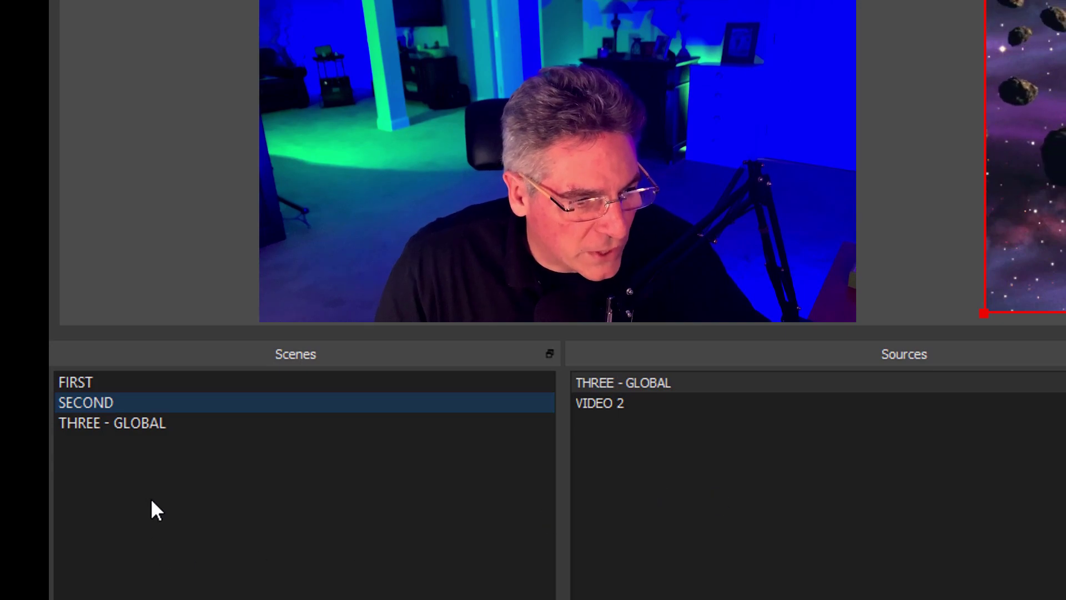
# Select THREE - GLOBAL, play the Subscribe button animation and unmute the two sound sources.
pyautogui.click(141, 426)
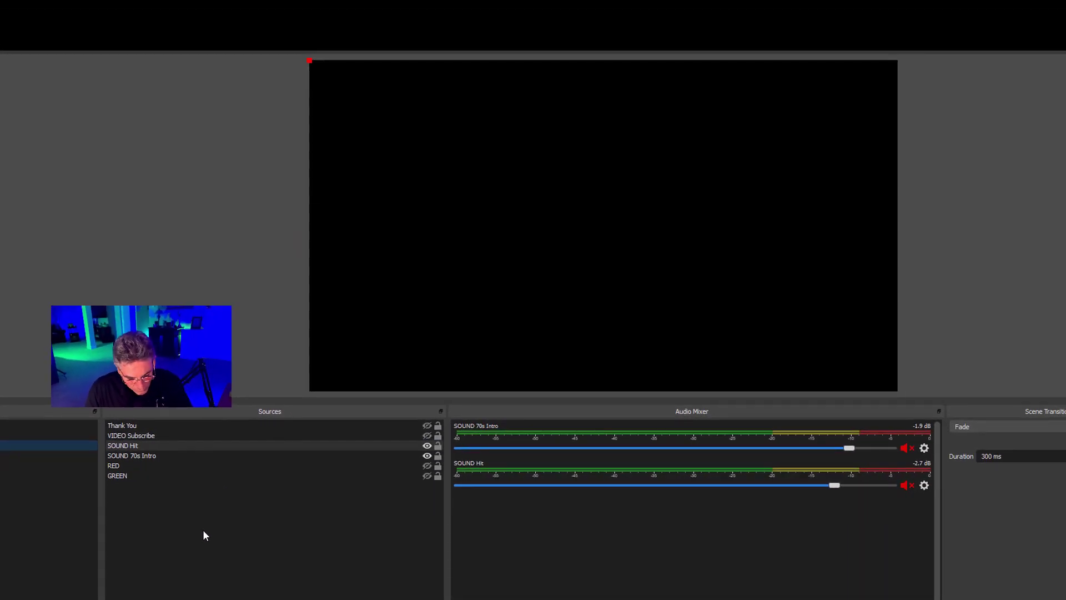
pyautogui.press('F1')
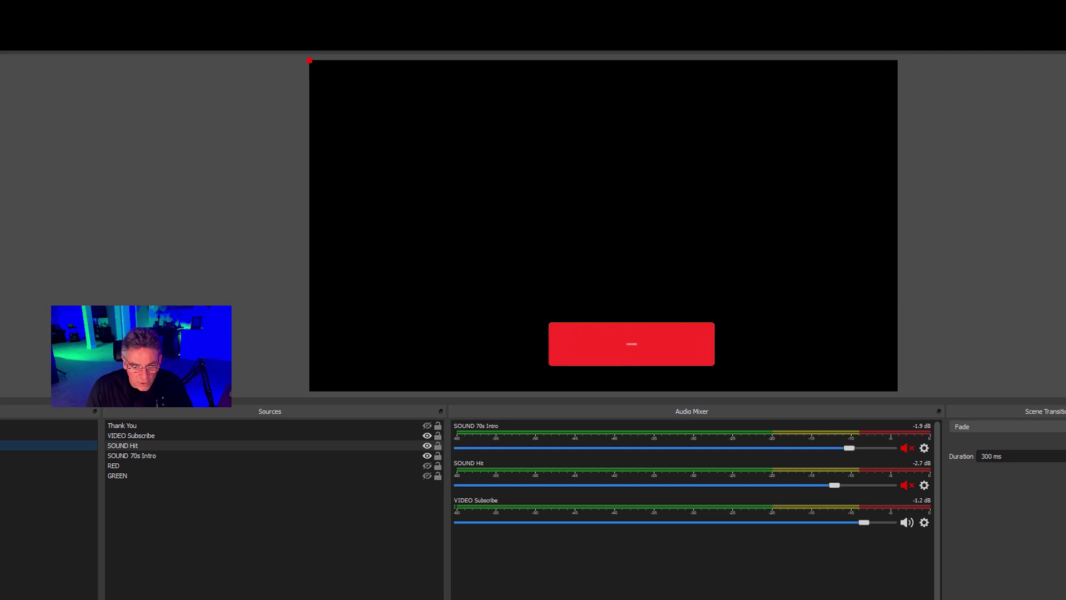
pyautogui.moveTo(239, 599)
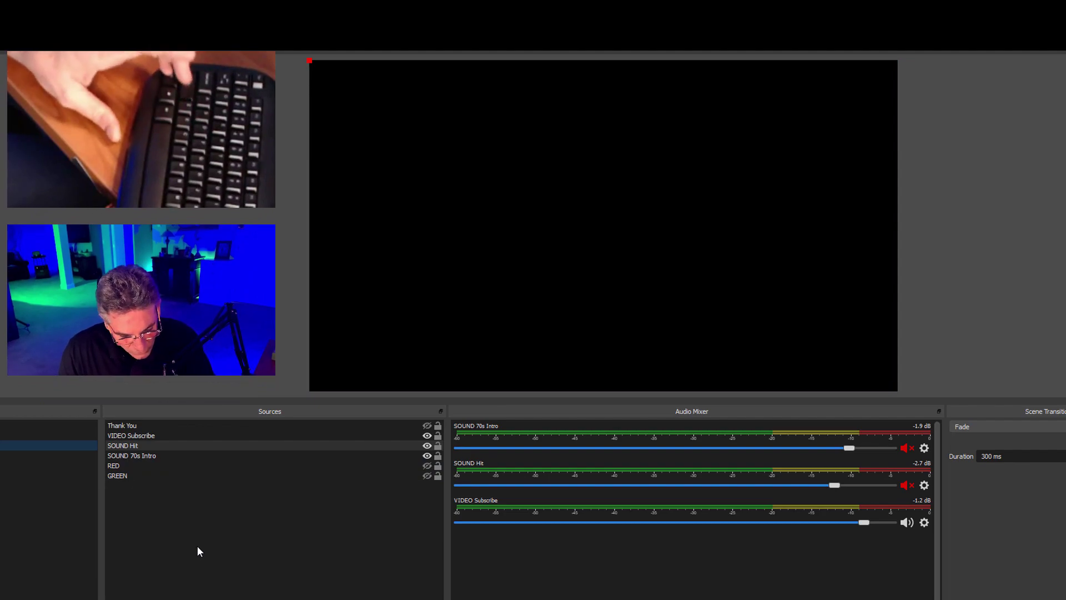
pyautogui.press('F1')
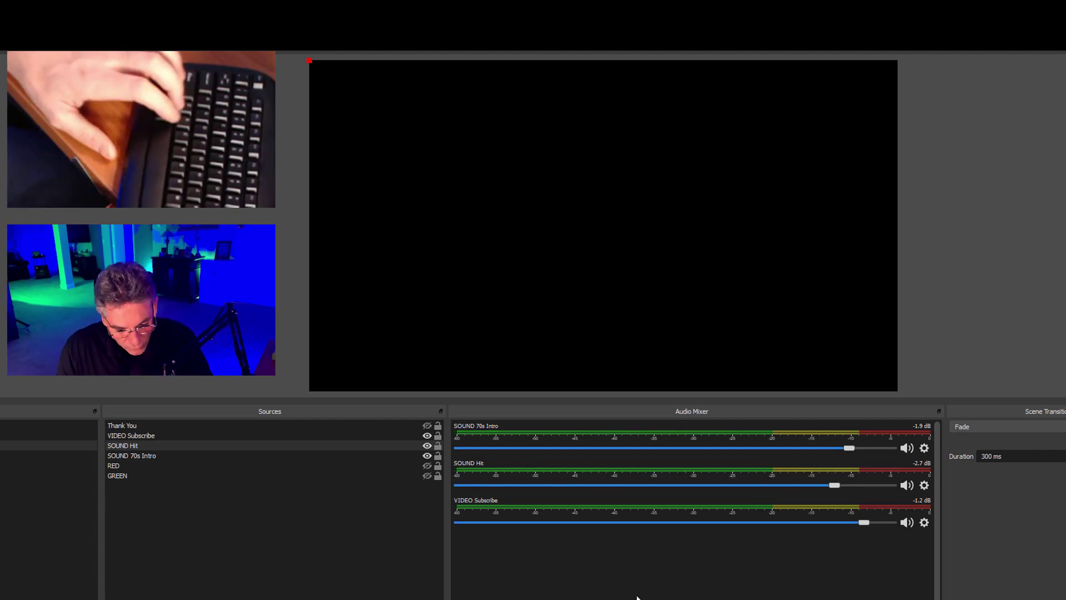
# Show the GREEN overlay, swap it for RED, and unmute both sounds again with Ctrl+Shift+M.
pyautogui.press('F2')
pyautogui.press('F1')
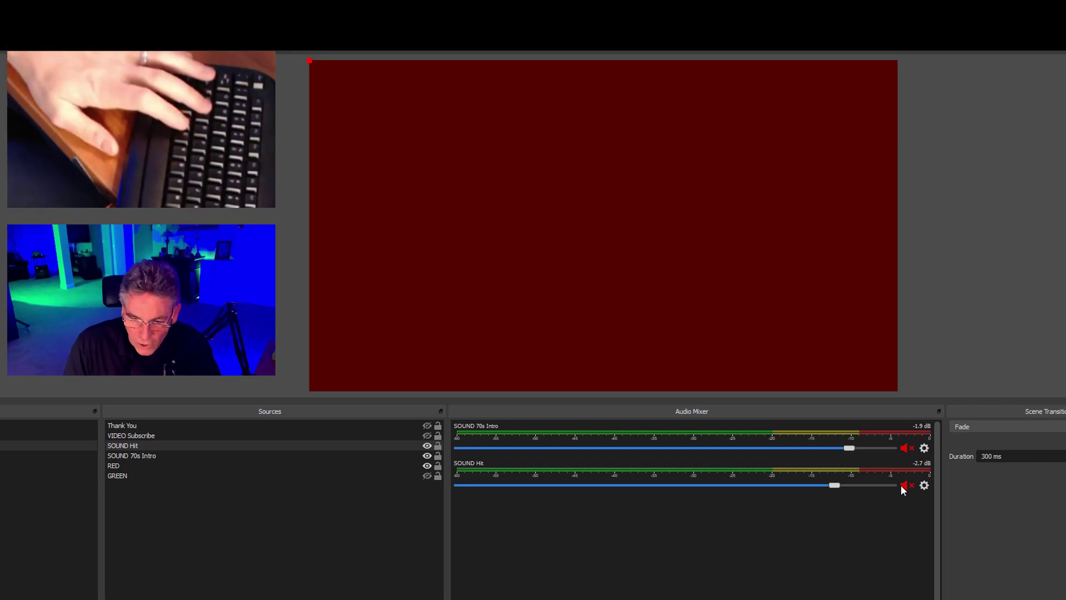
pyautogui.hotkey('ctrl', 'shift', 'm')
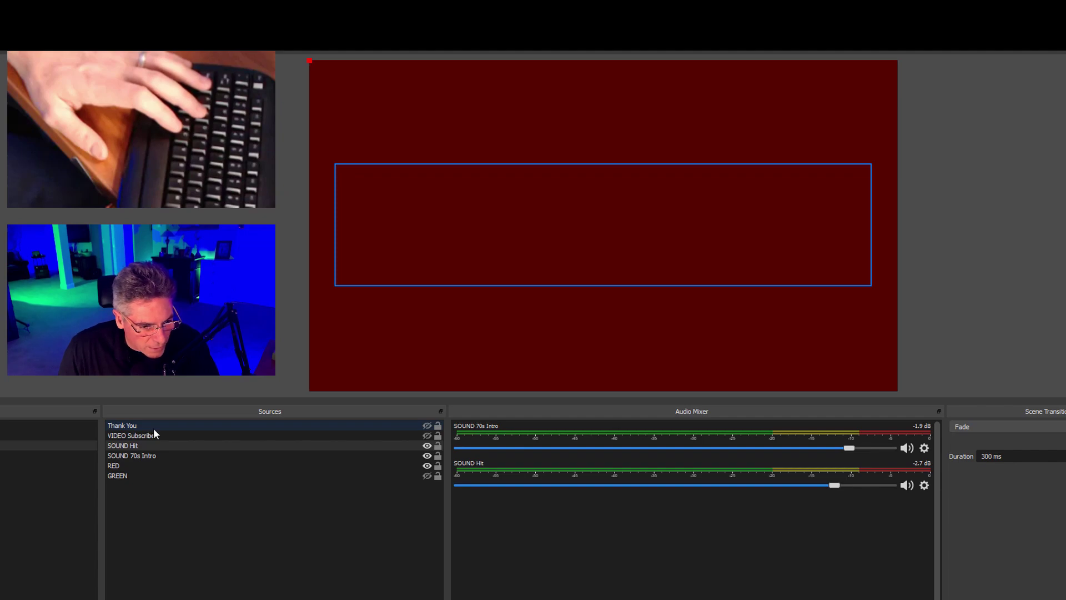
# In the Hotkeys settings, highlight THREE - GLOBAL's Hide RED and Show GREEN shortcuts.
pyautogui.click(123, 445)
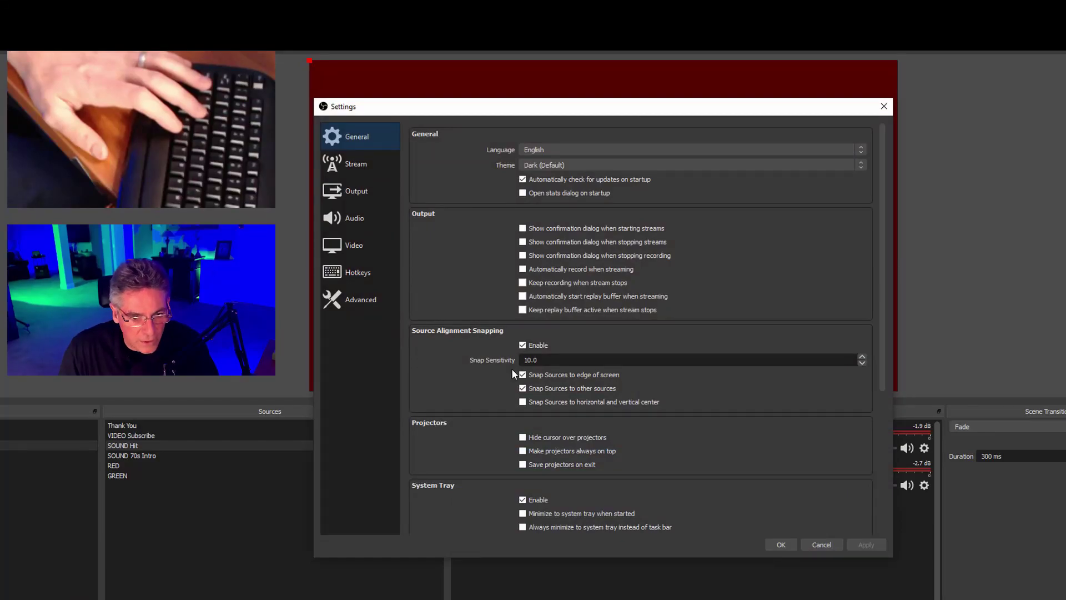
pyautogui.click(356, 272)
pyautogui.scroll(-10, 639, 360)
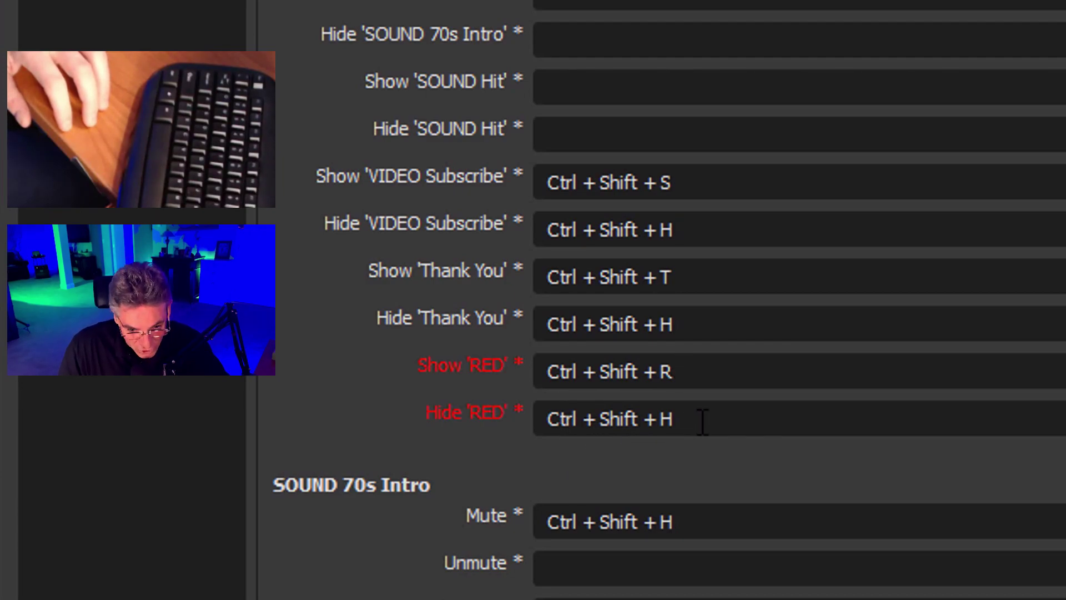
pyautogui.moveTo(687, 417); pyautogui.dragTo(547, 418)
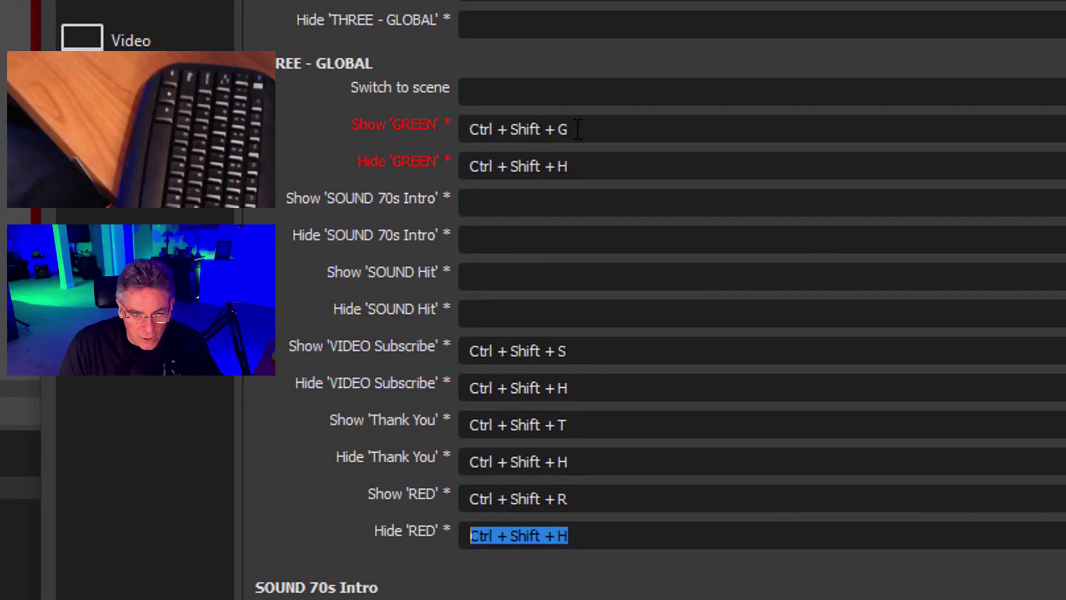
pyautogui.moveTo(578, 129); pyautogui.dragTo(476, 138)
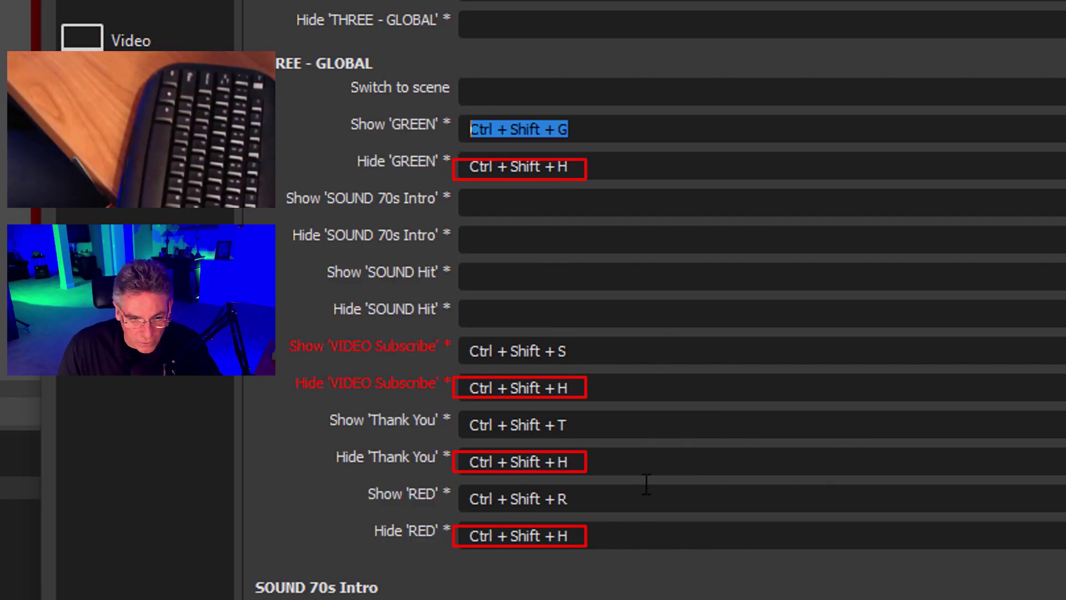
pyautogui.scroll(-6, 686, 592)
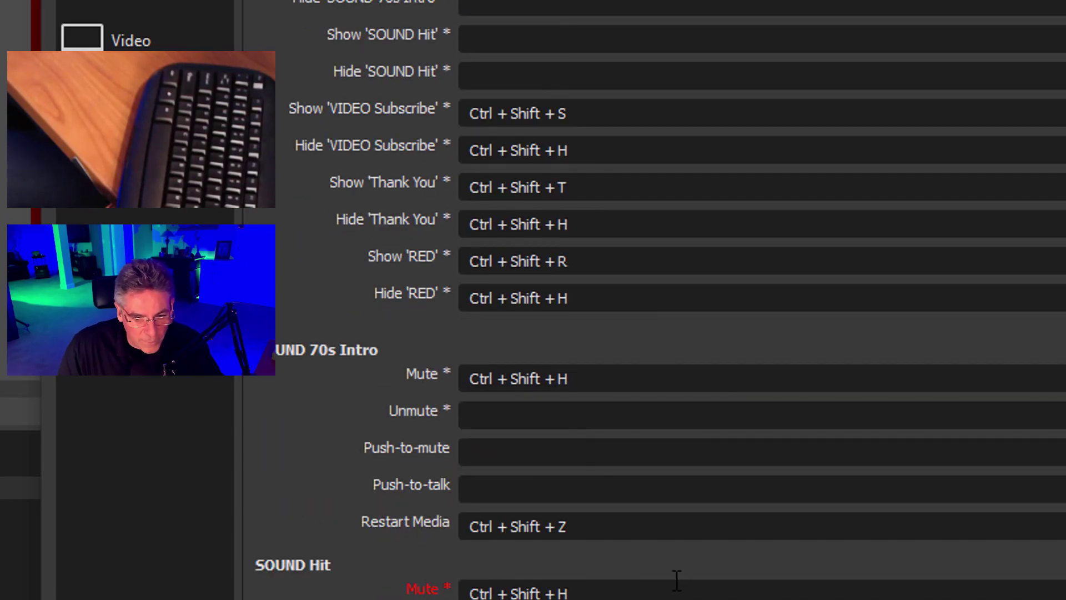
# Highlight the Restart Media shortcuts for SOUND 70s Intro (Ctrl+Shift+Z) and SOUND Hit (Ctrl+Shift+X).
pyautogui.scroll(7, 634, 558)
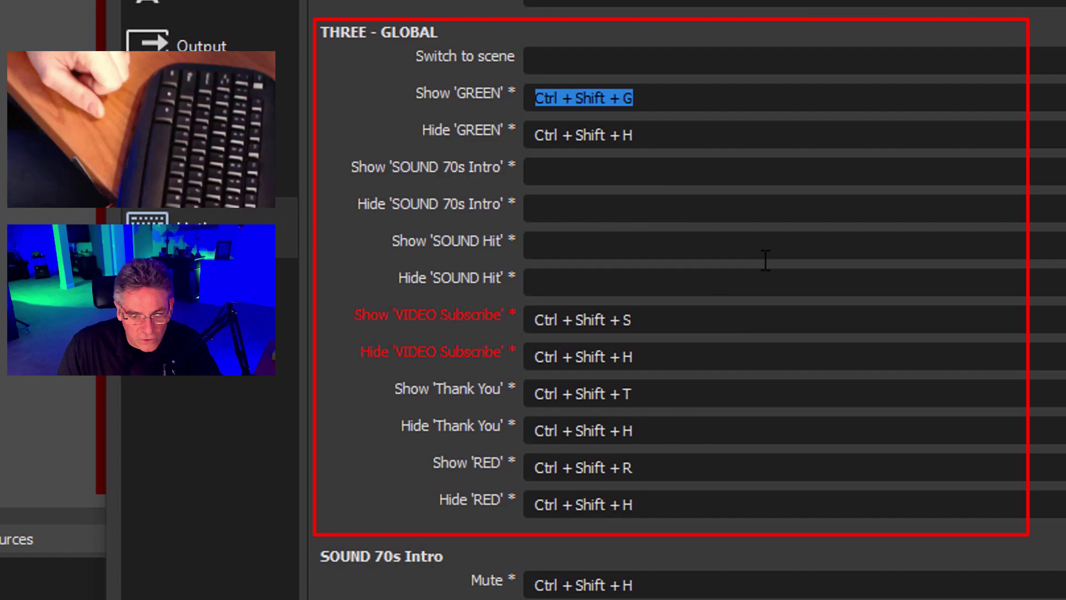
pyautogui.scroll(-5, 824, 519)
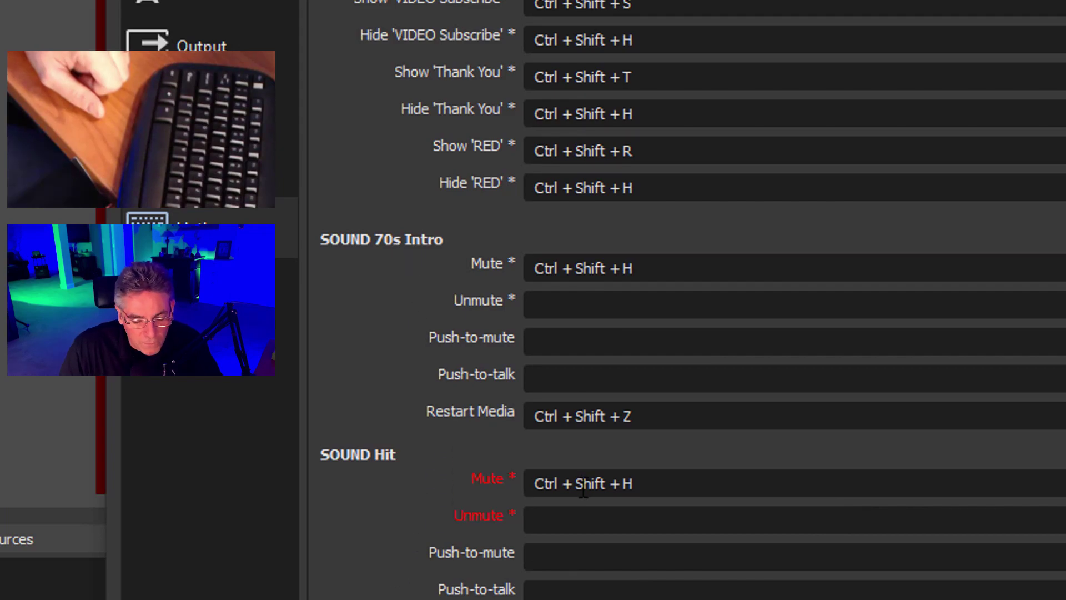
pyautogui.moveTo(632, 416); pyautogui.dragTo(557, 406)
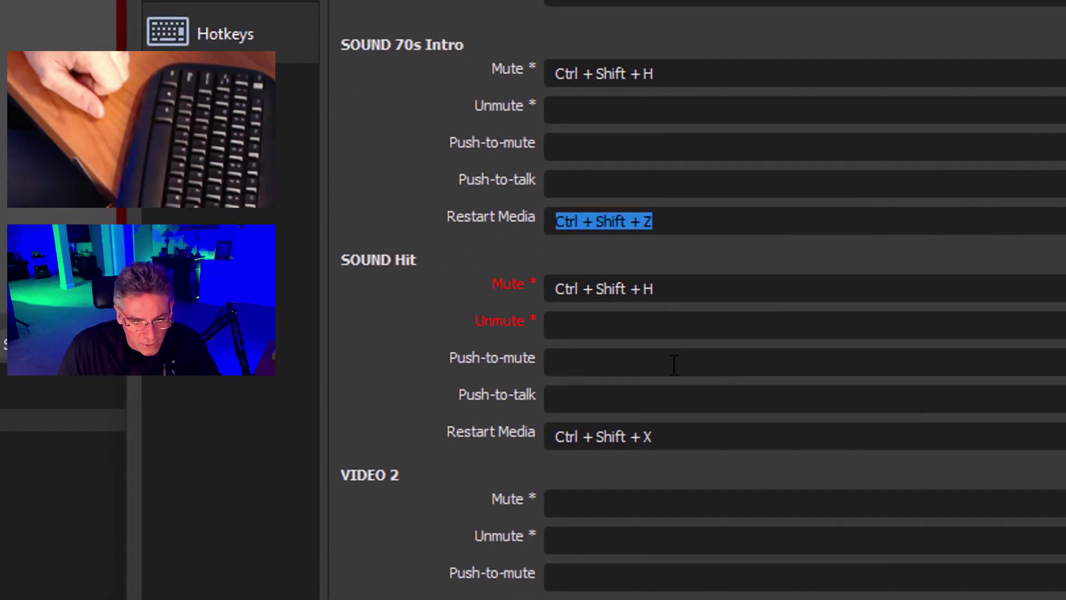
pyautogui.moveTo(652, 436); pyautogui.dragTo(569, 446)
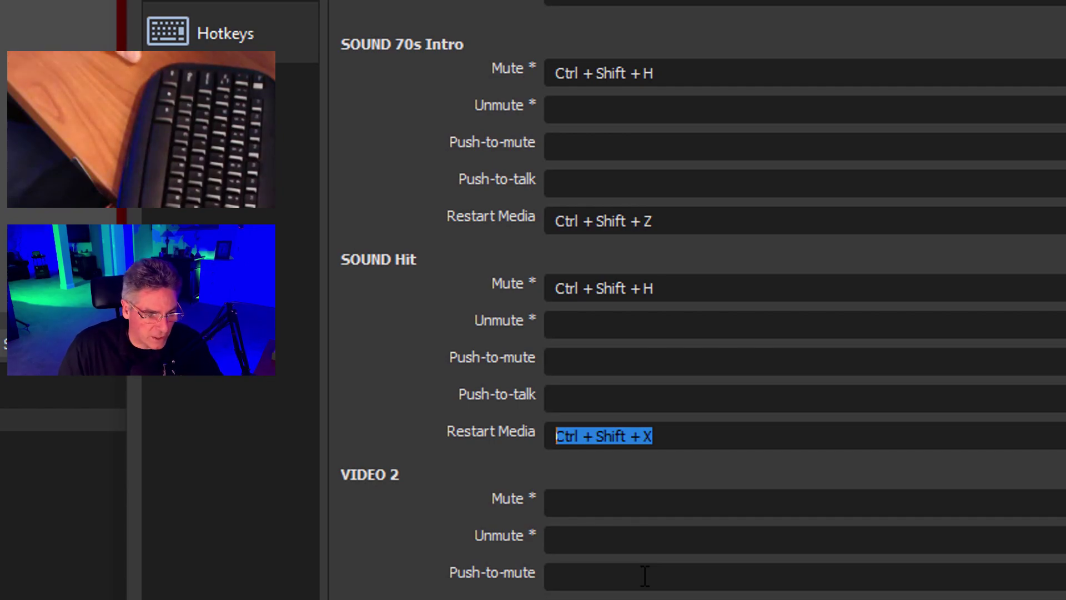
pyautogui.scroll(-5, 987, 512)
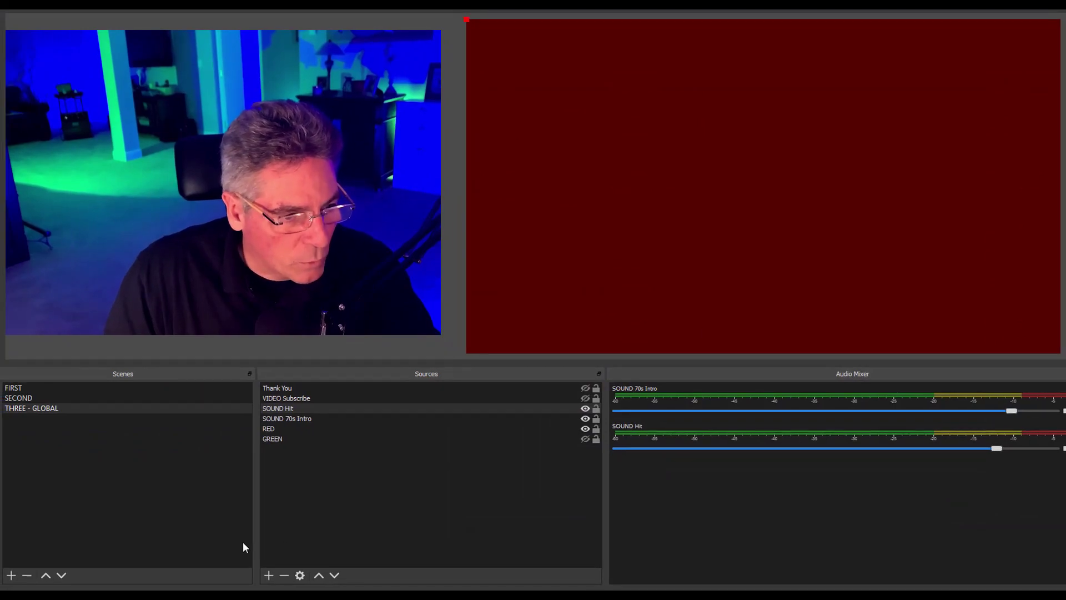
# Select the FIRST scene and add the existing THREE - GLOBAL scene as a Scene source.
pyautogui.click(31, 388)
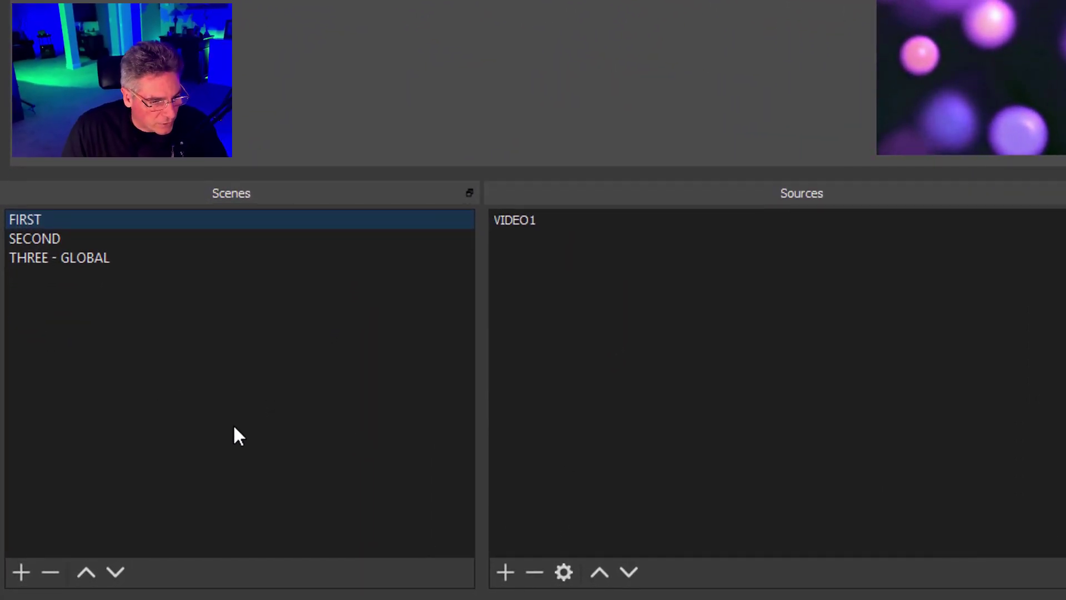
pyautogui.click(517, 575)
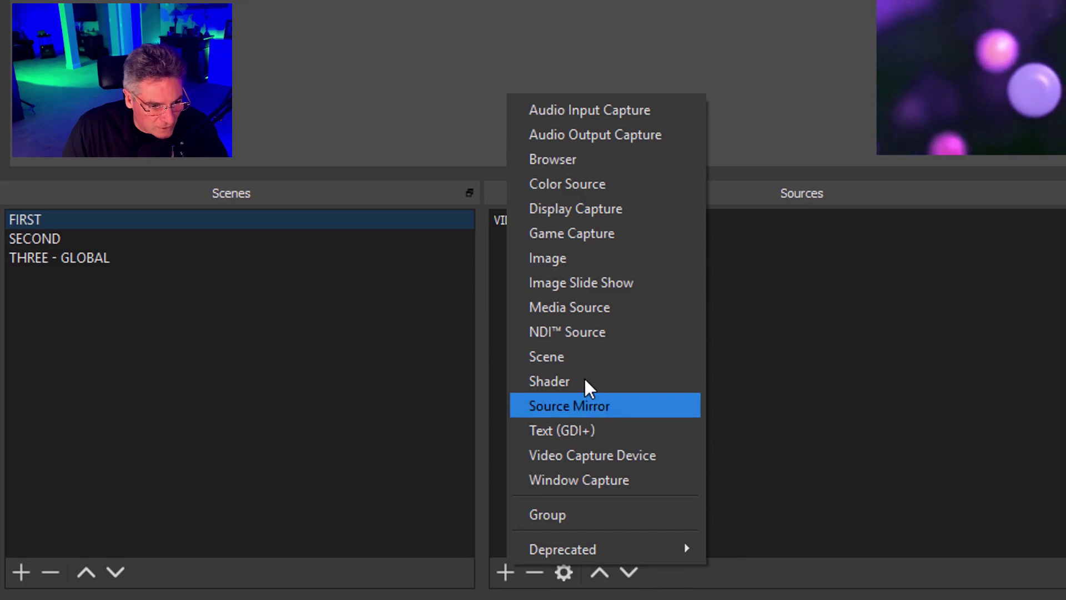
pyautogui.click(587, 373)
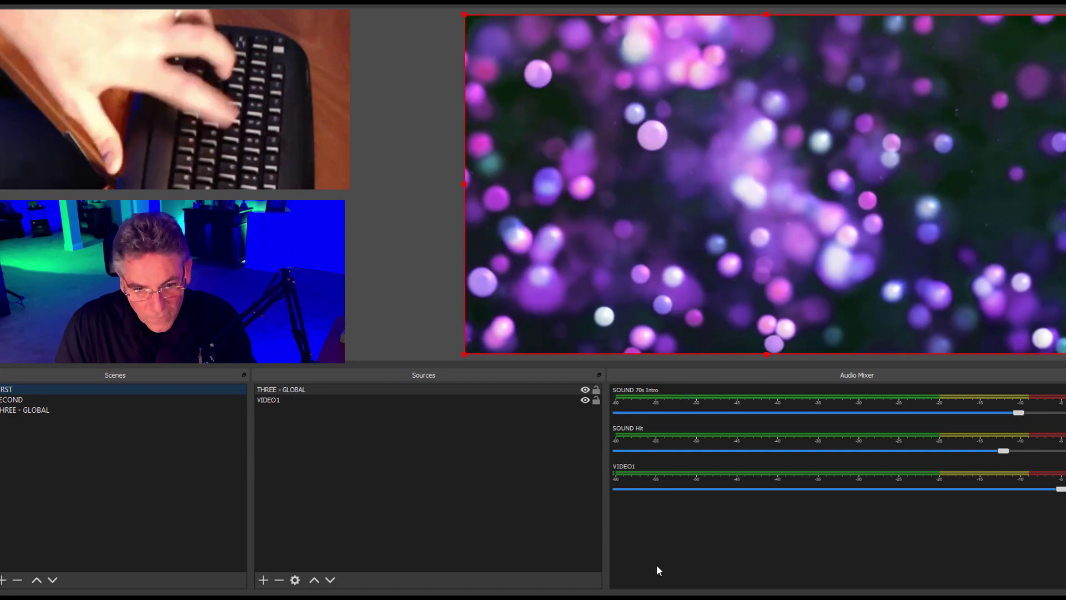
# Fire the Thank You hotkey so the nested THREE - GLOBAL text shows over FIRST's bokeh video.
pyautogui.press('F1')
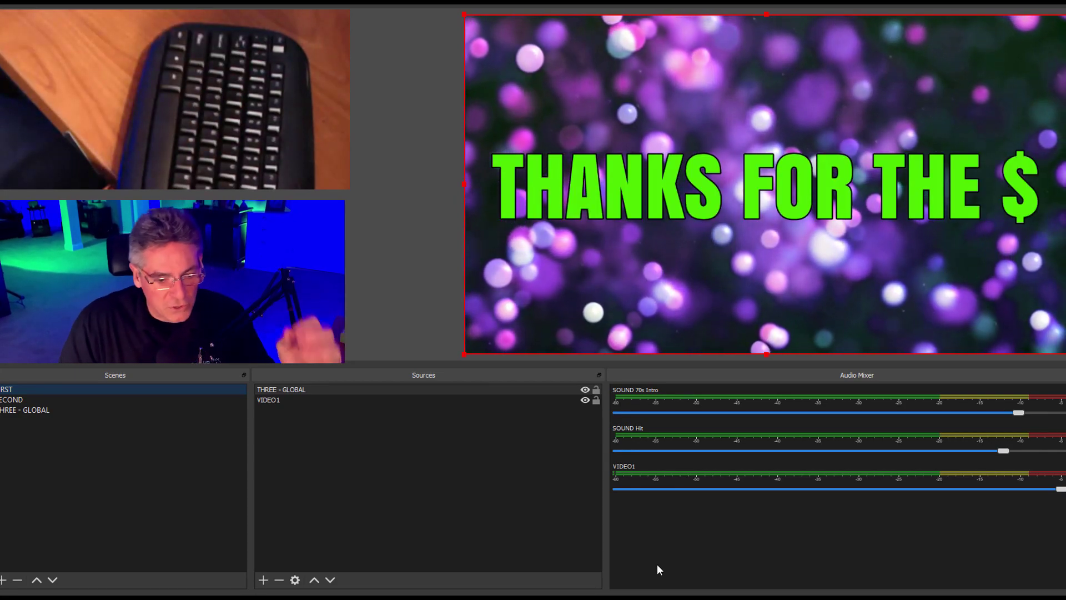